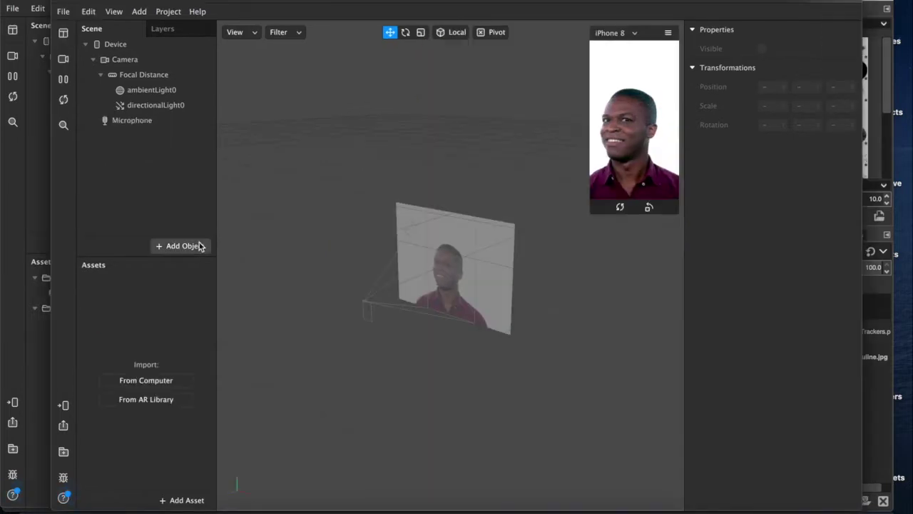
Switch to GIMP and inspect the faceMasculine.jpg and faceMeshTrackers layers beneath the lipstick layer.
left_click(877, 397)
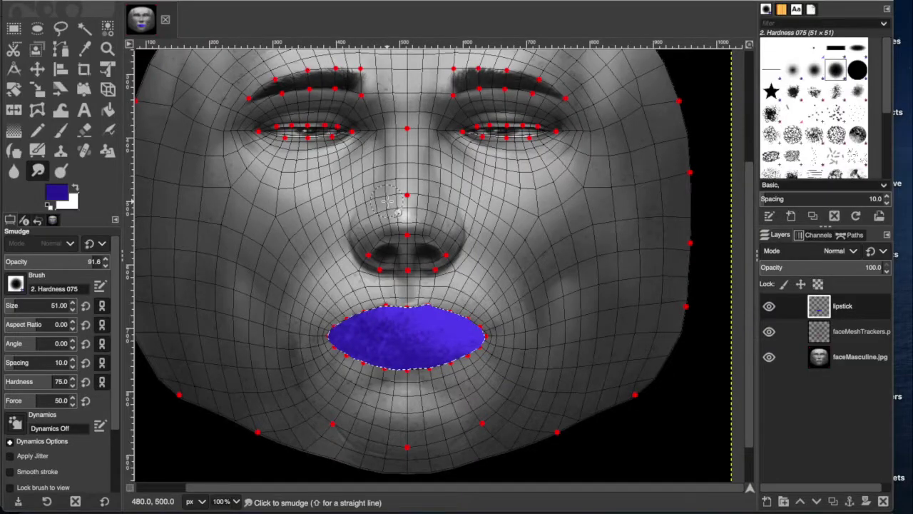
scroll(389, 199, "down", 2, "ctrl")
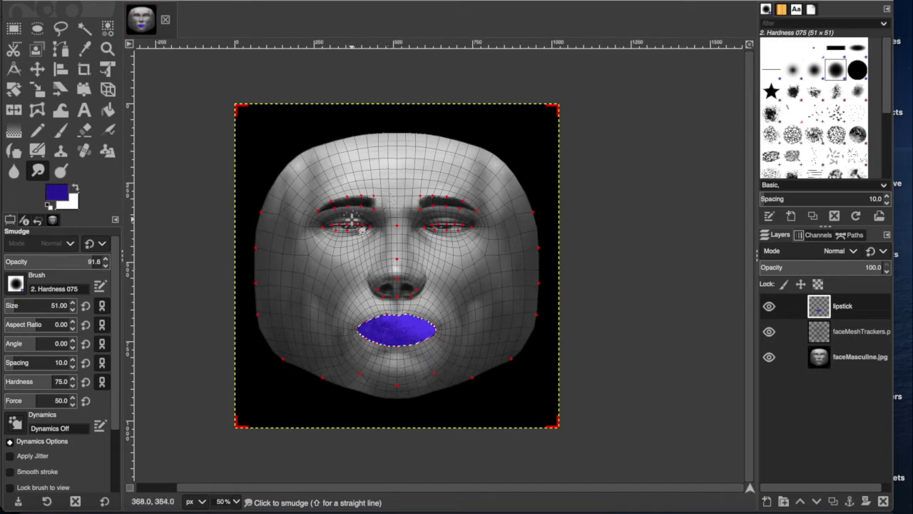
left_click(847, 358)
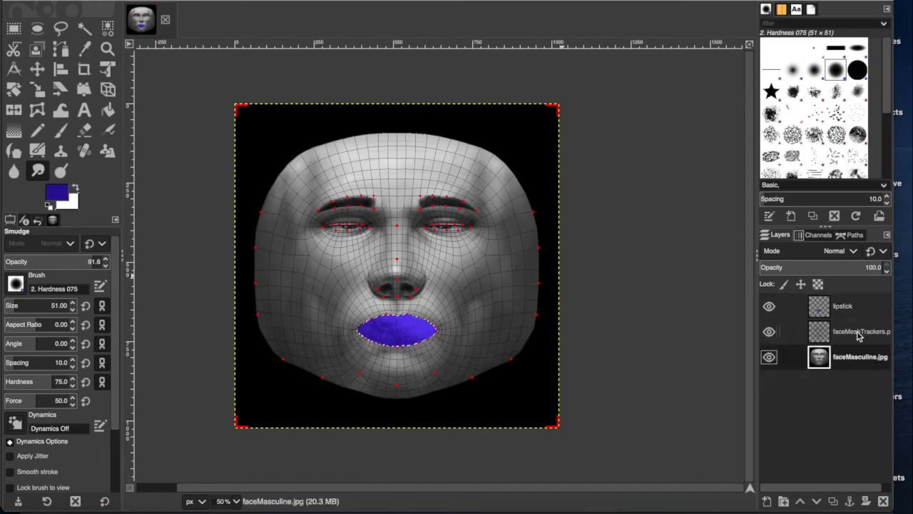
left_click(859, 334)
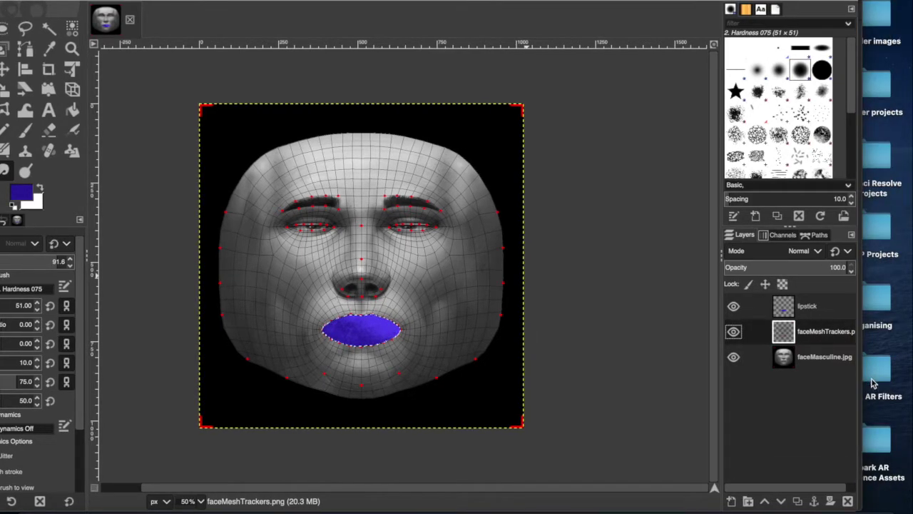
View the contents of the Spark AR Reference Assets folder on the desktop and close its window.
left_click(877, 441)
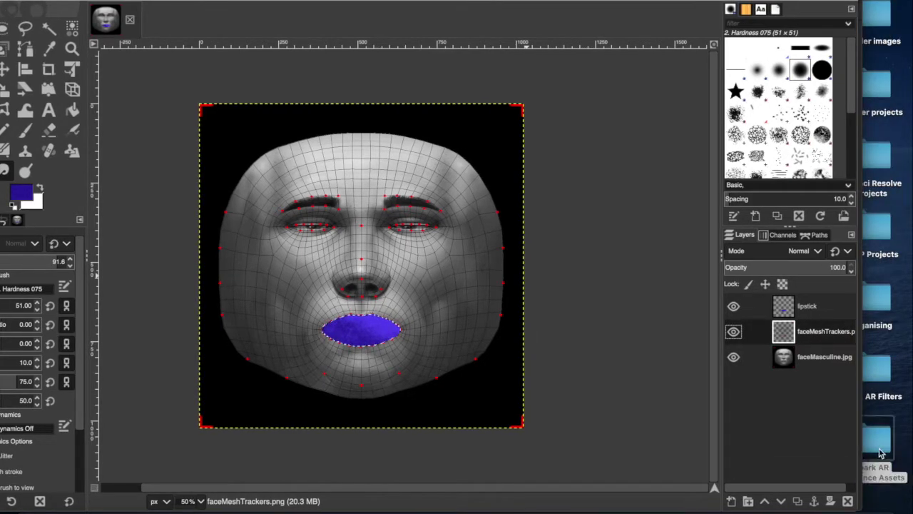
key("super+o")
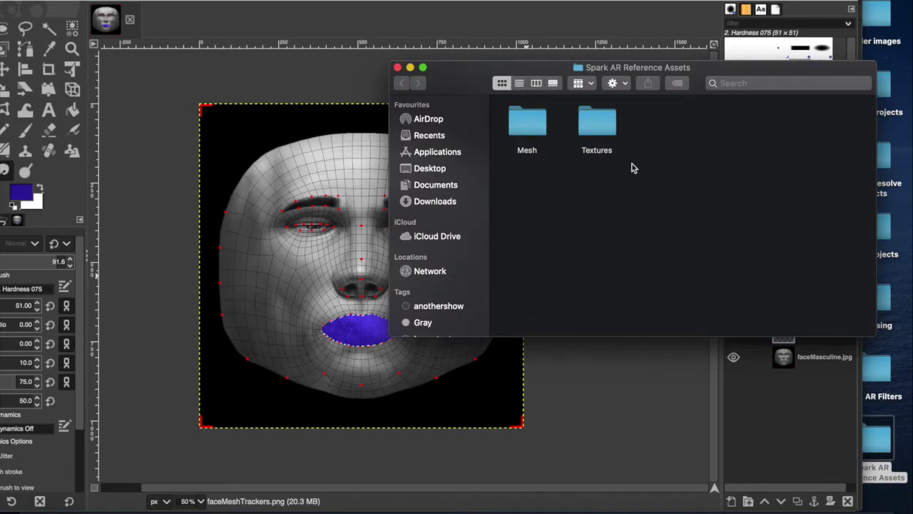
left_click(398, 68)
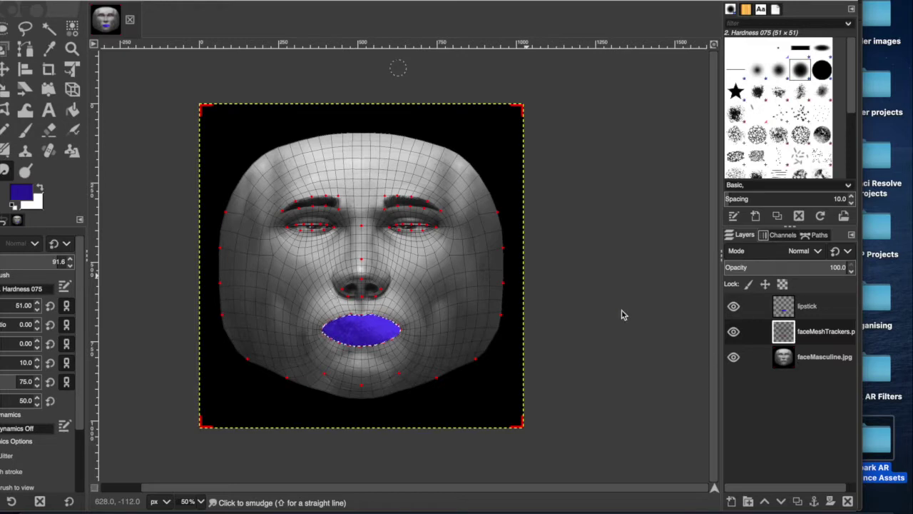
Examine how the blue lipstick shape follows the red tracker points around the mouth on the face mesh.
scroll(398, 67, "up", 1, "ctrl")
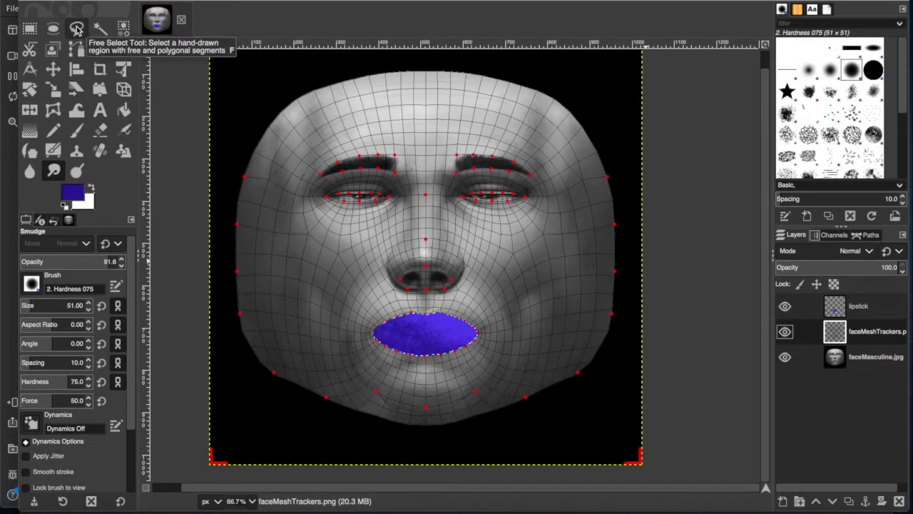
scroll(445, 335, "up", 4, "ctrl")
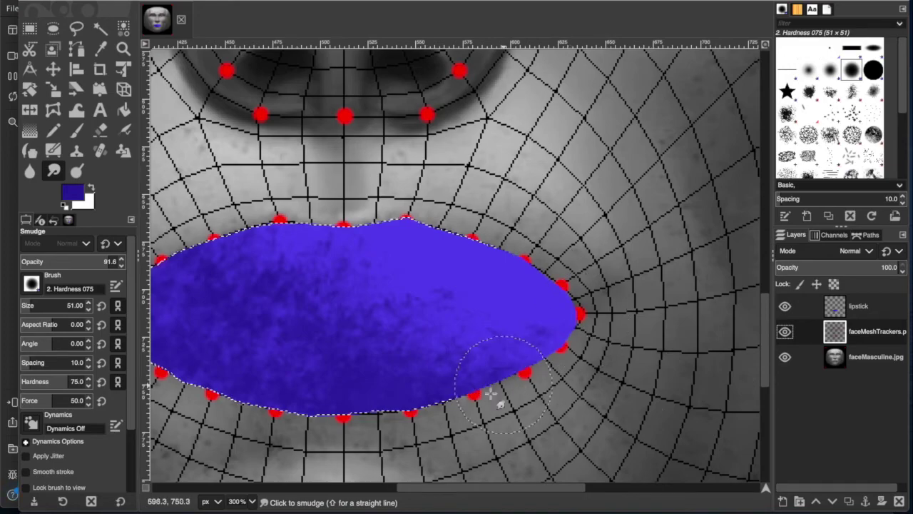
scroll(564, 313, "down", 5)
scroll(575, 301, "left", 5, "shift")
scroll(576, 301, "right", 6, "shift")
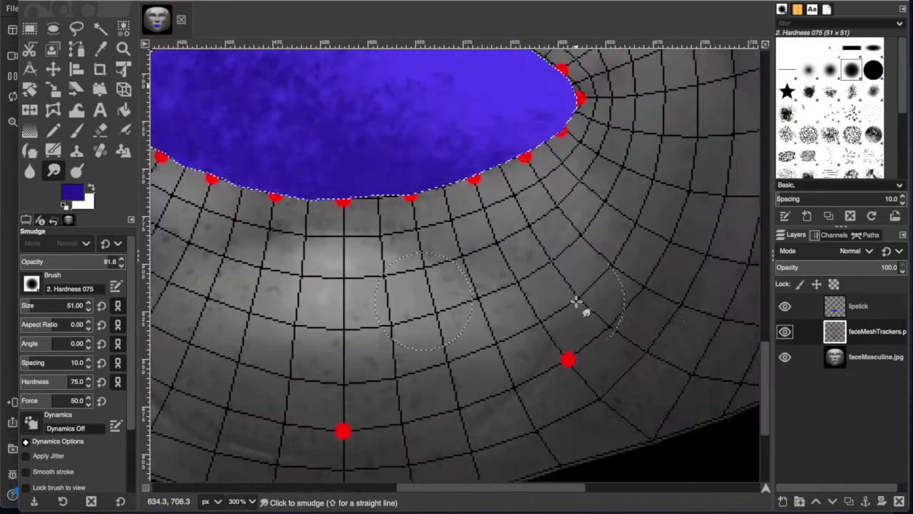
scroll(580, 305, "up", 2)
scroll(579, 304, "left", 2, "shift")
scroll(577, 303, "left", 2, "shift")
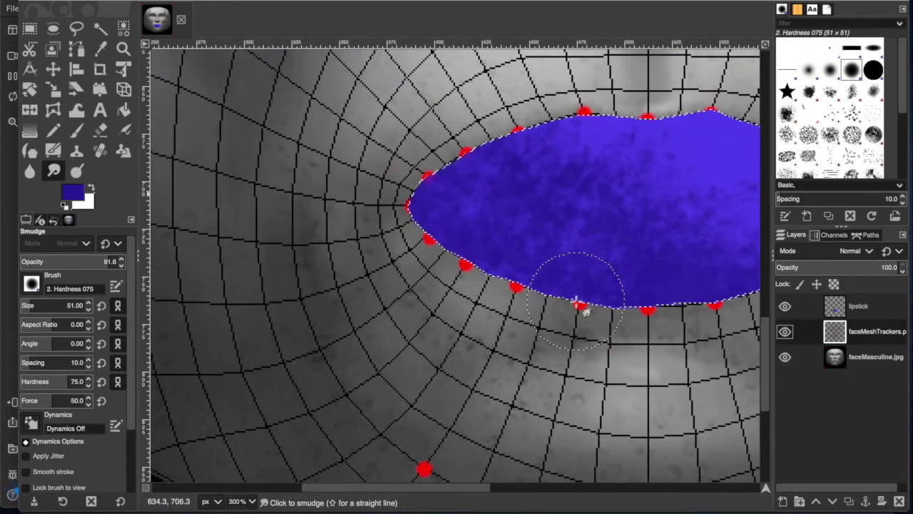
scroll(576, 301, "down", 2, "ctrl")
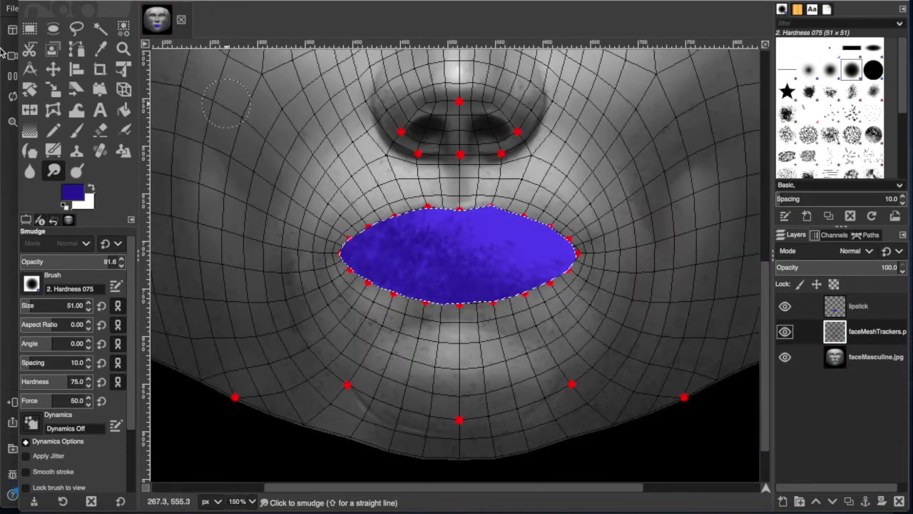
Hide the faceMeshTrackers and faceMasculine.jpg layers, leaving only the lipstick layer visible.
left_click(786, 331)
left_click(786, 357)
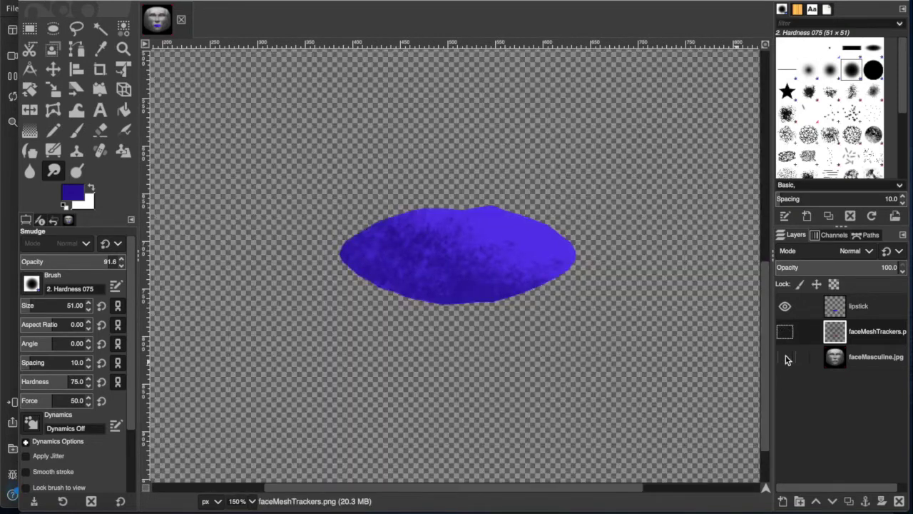
scroll(619, 286, "down", 2, "ctrl")
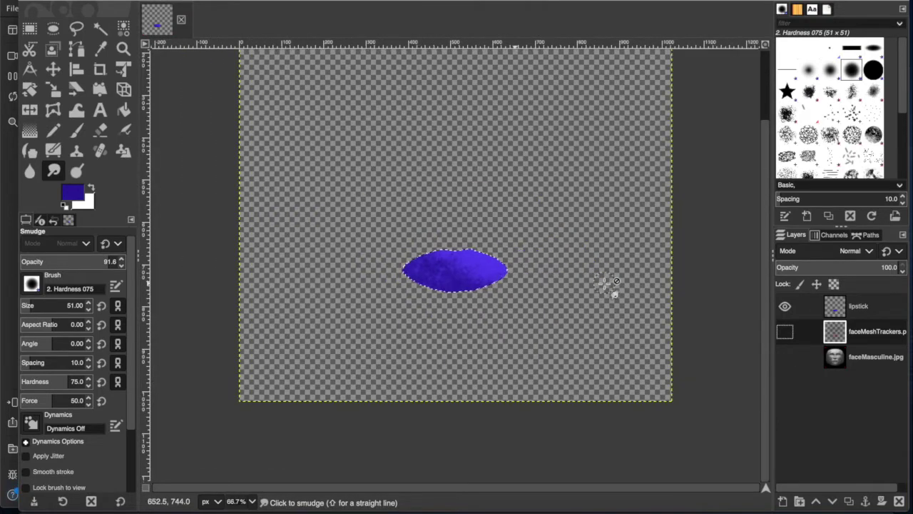
Export the image as lipstick.png to the Desktop with the default PNG options, replacing the existing file.
key("ctrl+shift+e")
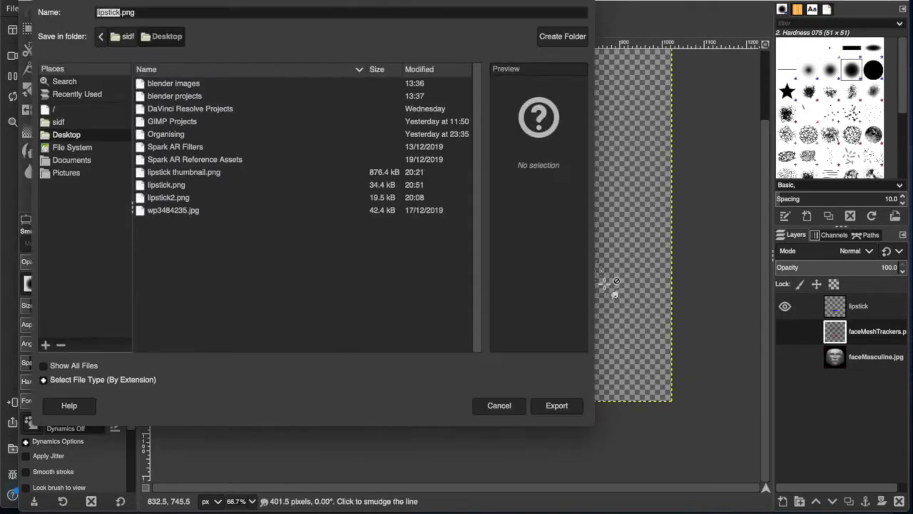
key("Return")
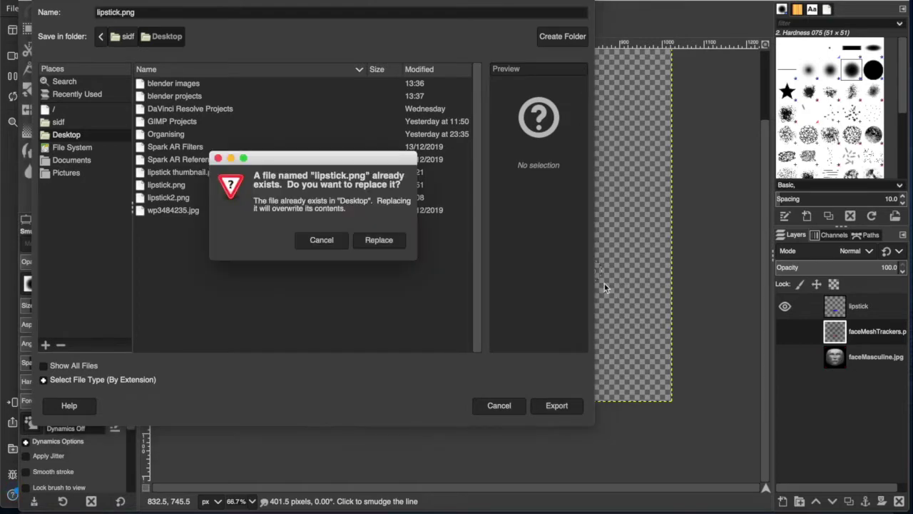
key("Return")
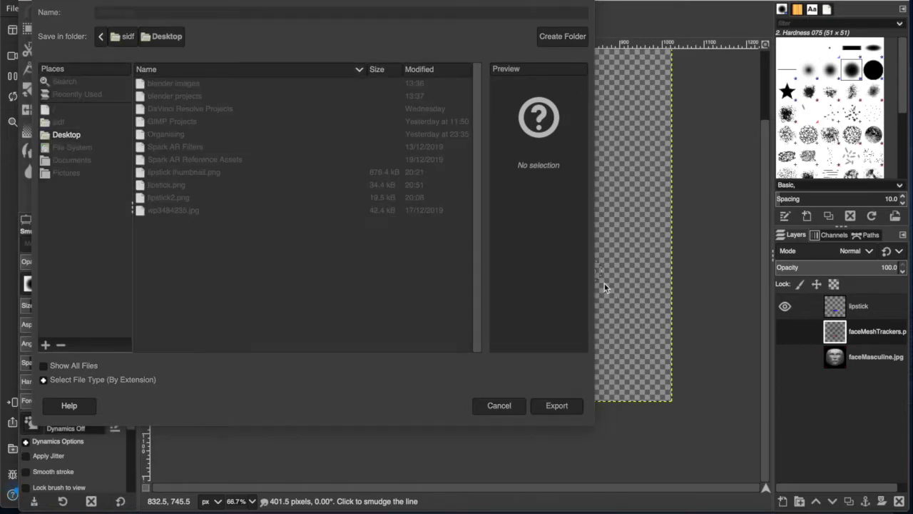
key("Return")
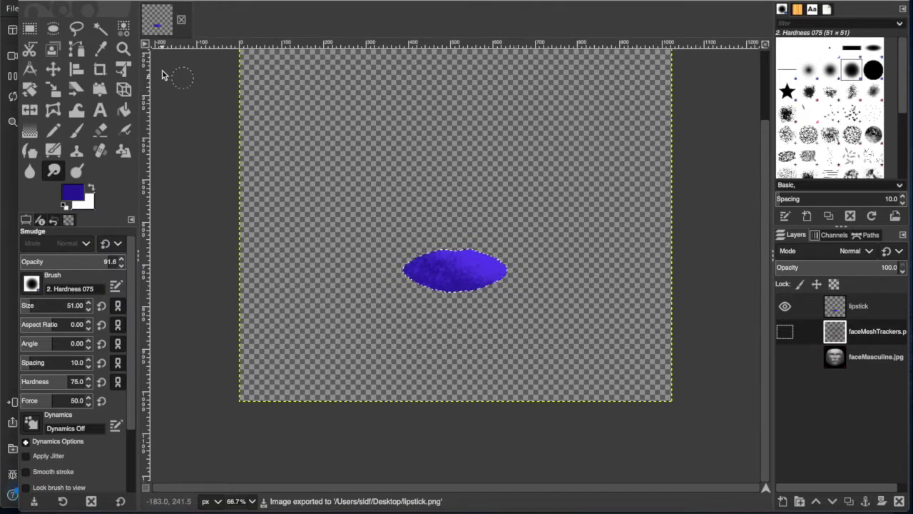
Switch to Spark AR Studio and insert a Face Mesh object into the scene.
key("super+h")
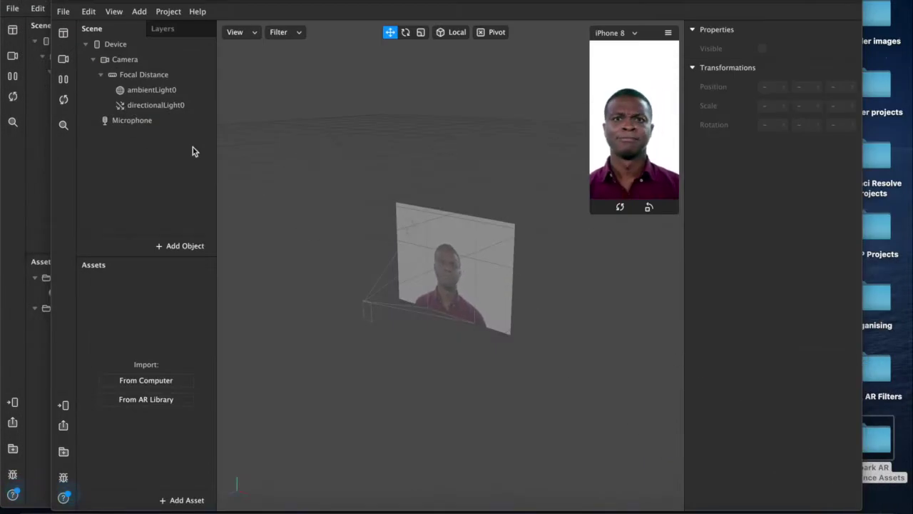
left_click(179, 245)
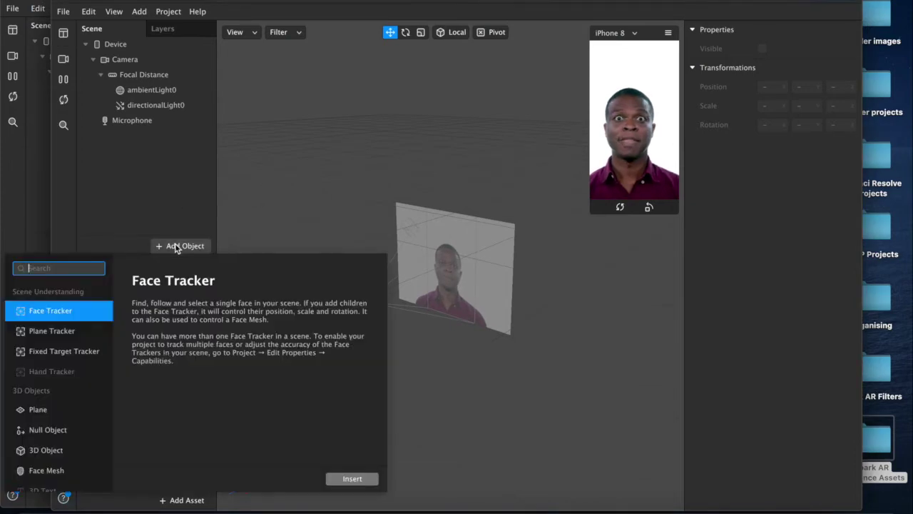
left_click(50, 475)
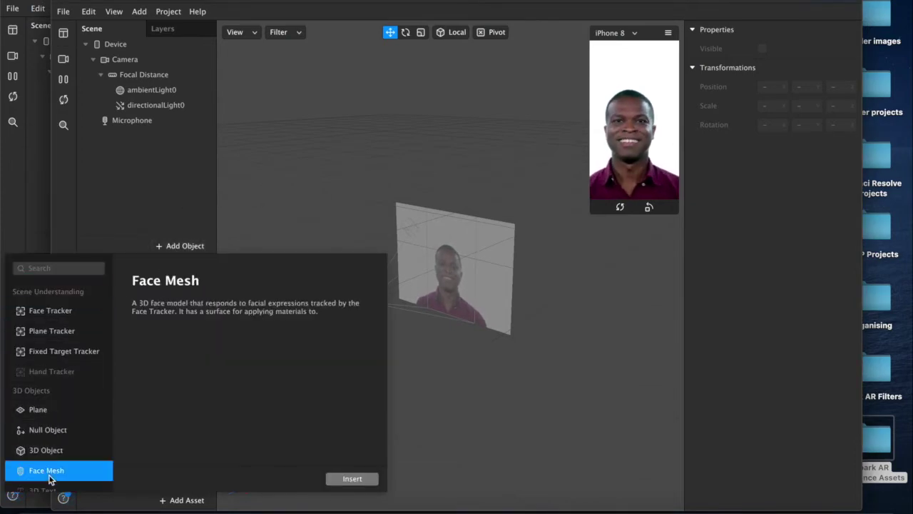
left_click(351, 479)
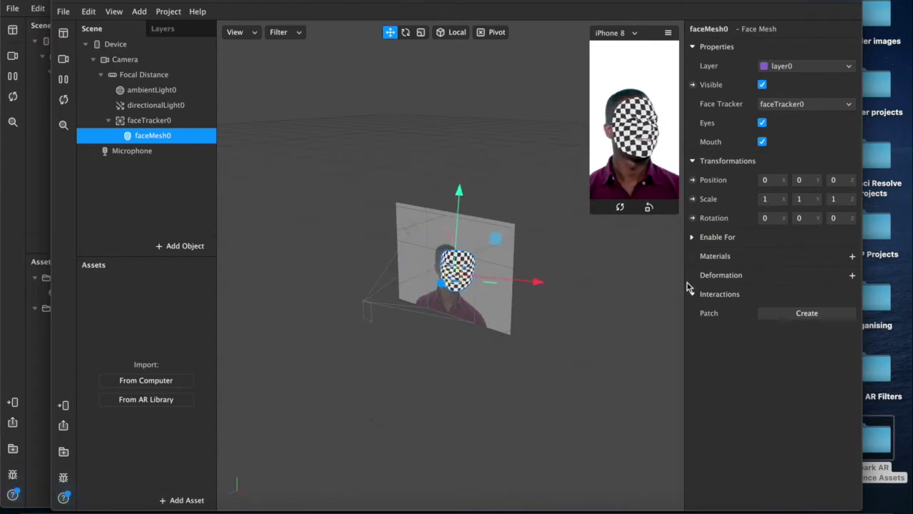
Add a new material to the face mesh and set its shader type to Face Paint.
left_click(852, 255)
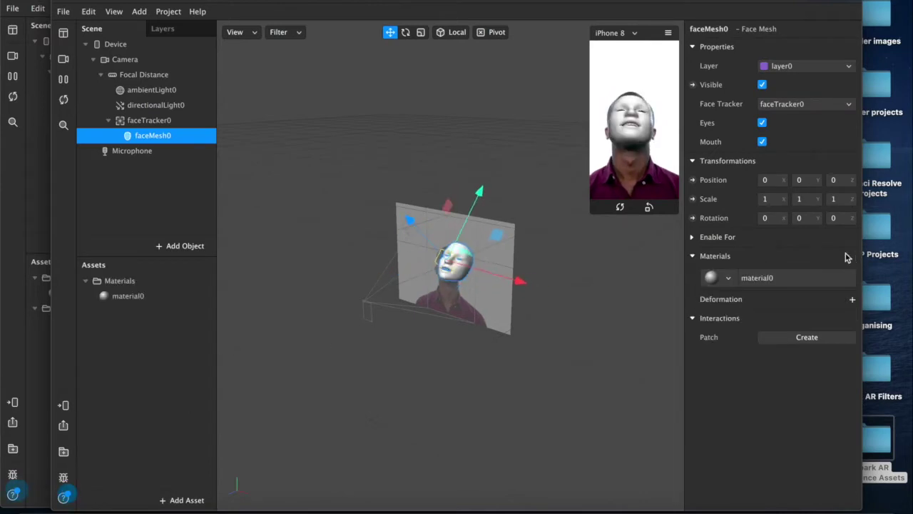
left_click(147, 293)
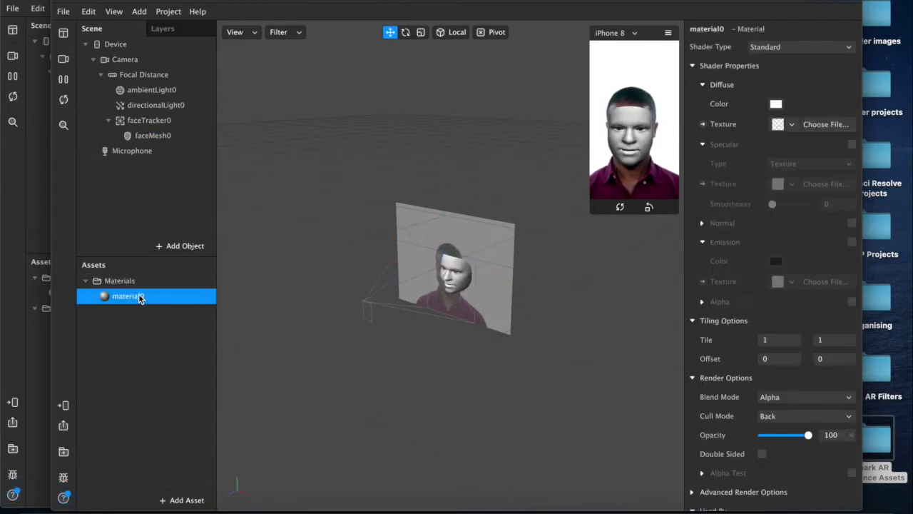
left_click(802, 48)
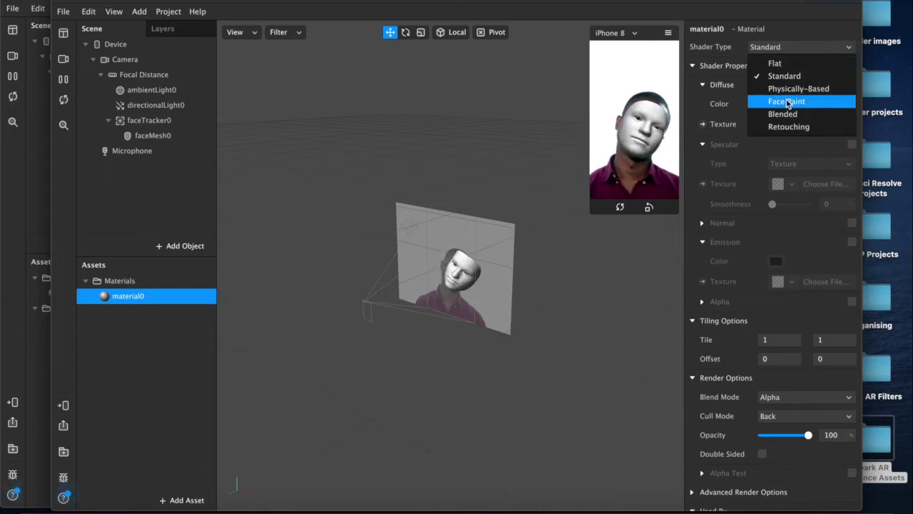
left_click(787, 102)
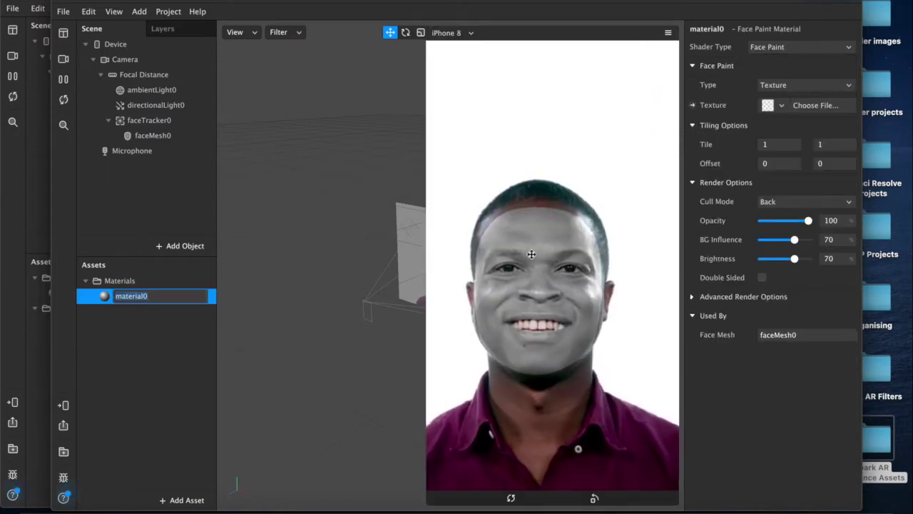
Load lipstick.png from the Desktop as the texture of the face paint material.
left_click(809, 107)
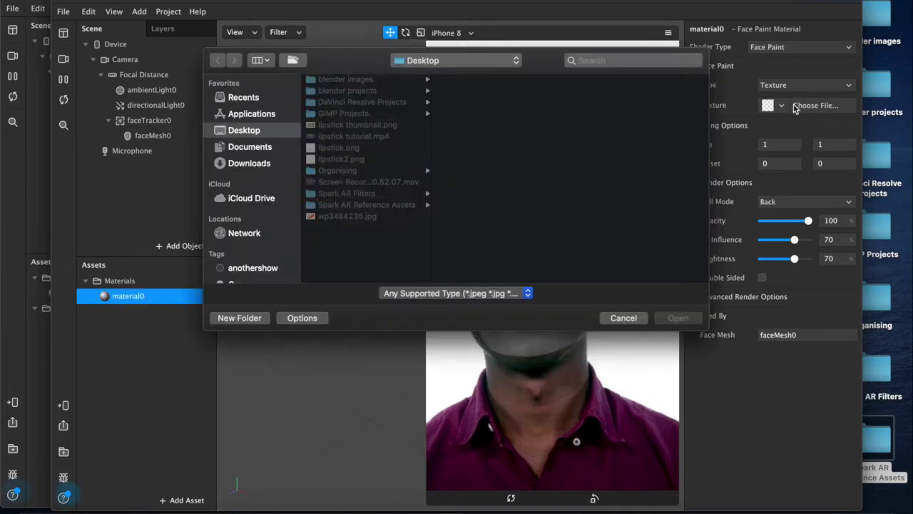
left_click(343, 148)
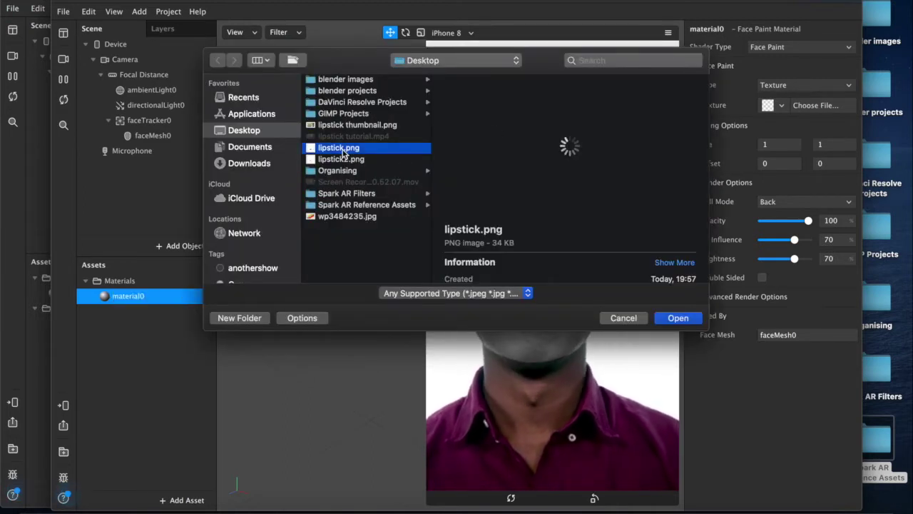
double_click(343, 151)
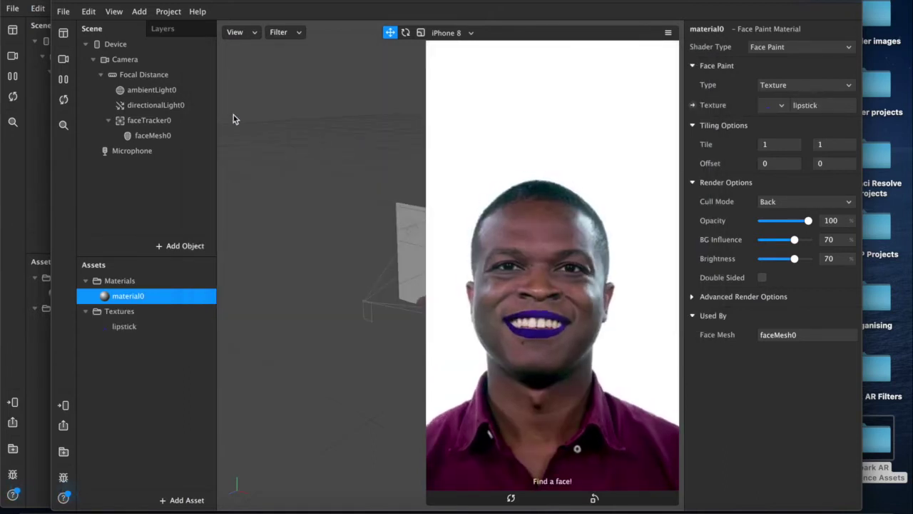
Set the preview source to the built-in FaceTime HD Camera and restart the effect.
left_click(63, 60)
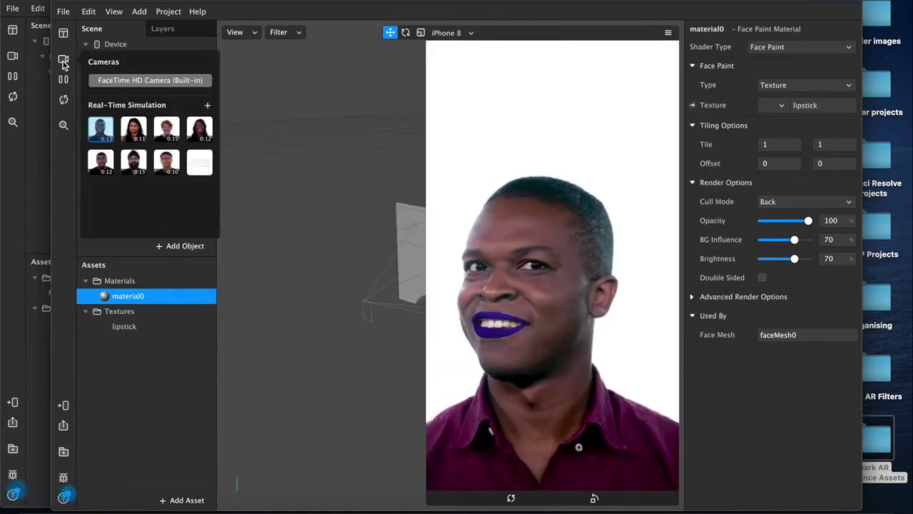
left_click(168, 84)
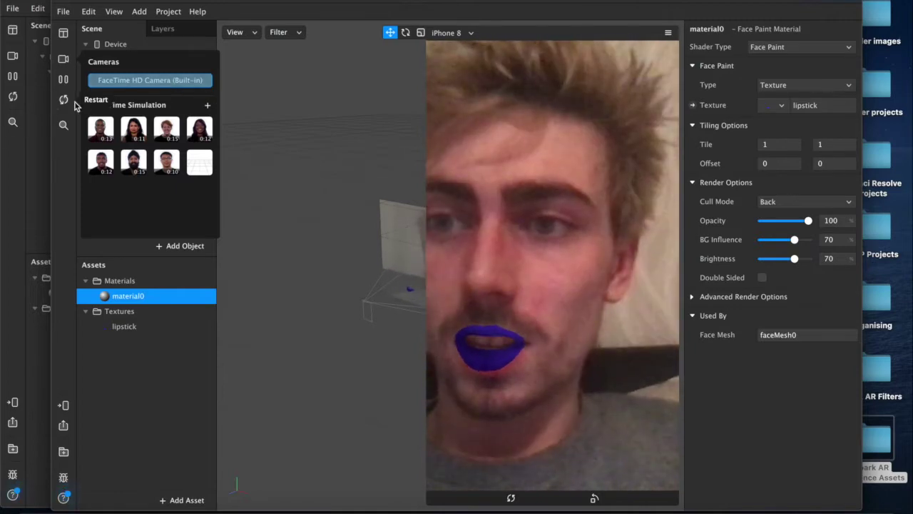
left_click(64, 101)
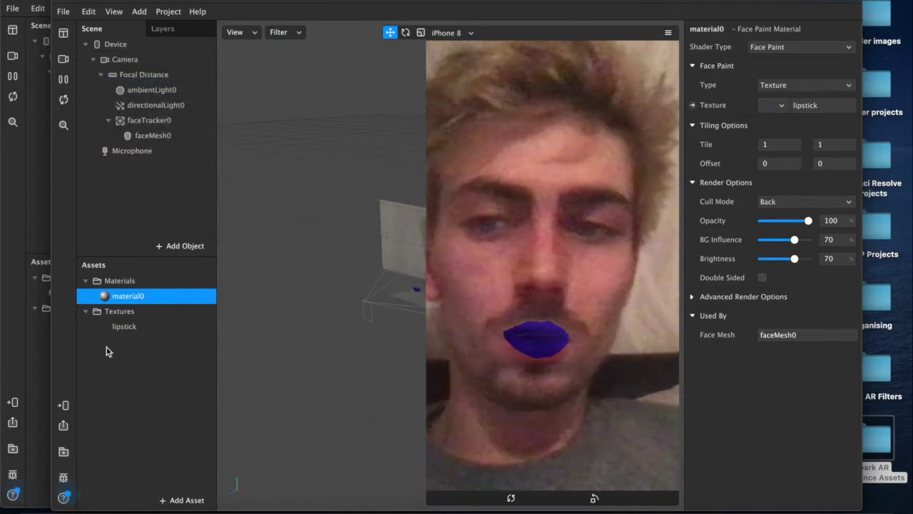
Enable the no compression option for the lipstick texture.
left_click(120, 326)
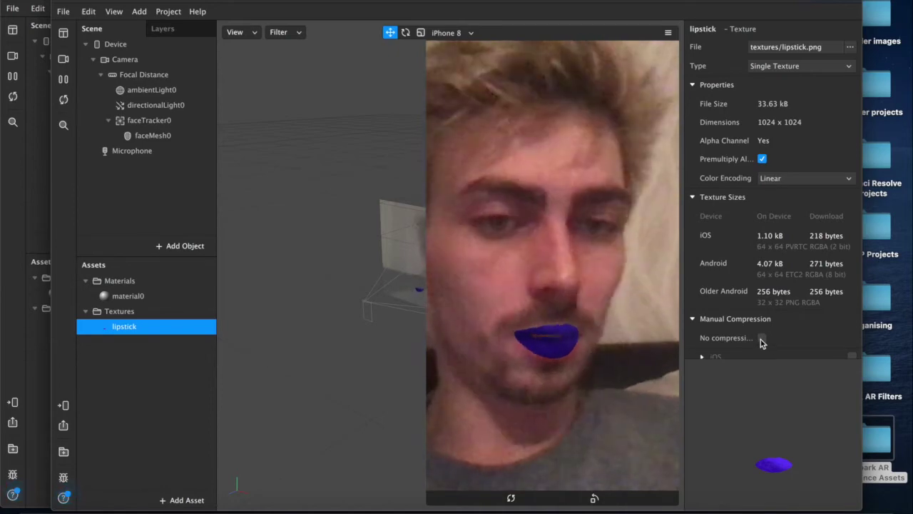
left_click(762, 339)
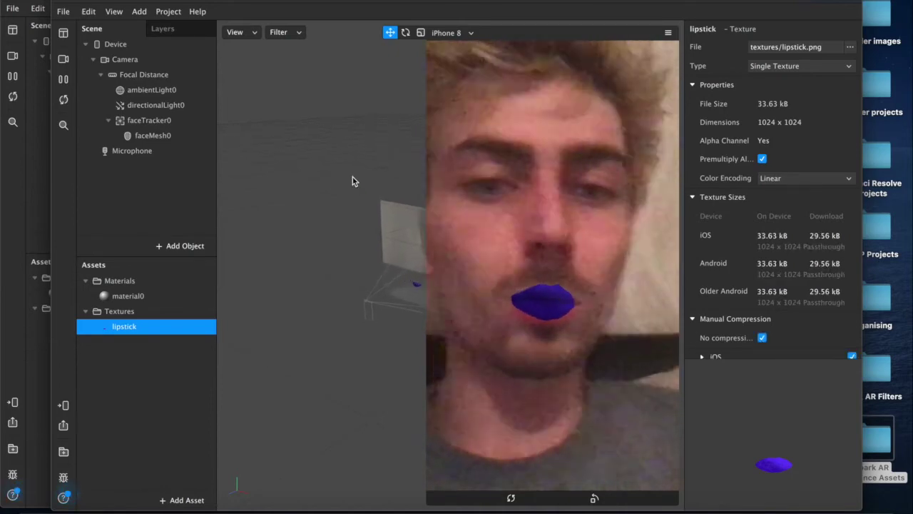
In the project properties, set the automatic compression to Maximum resolution and 100% quality.
left_click(170, 11)
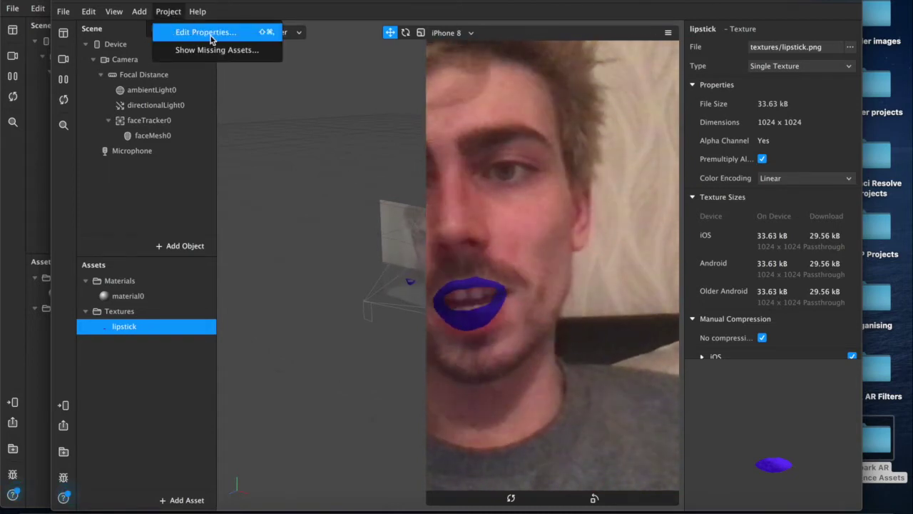
left_click(219, 32)
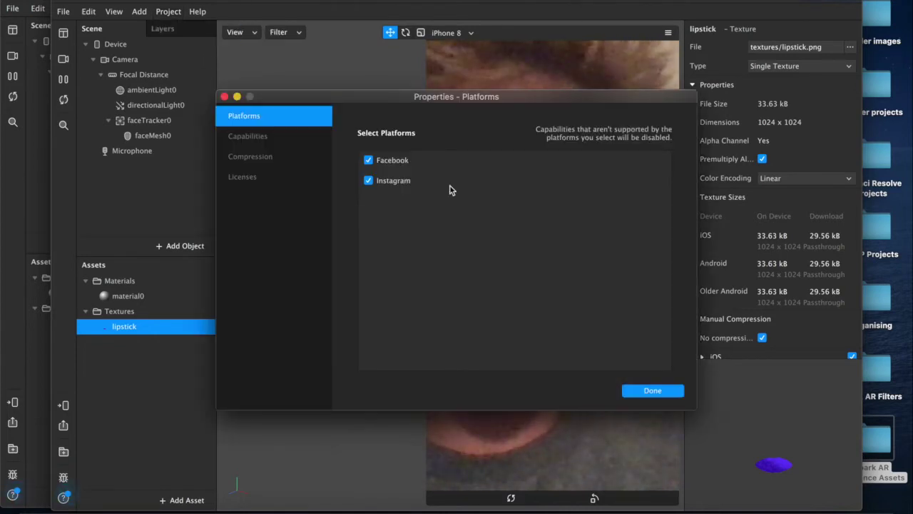
left_click(242, 157)
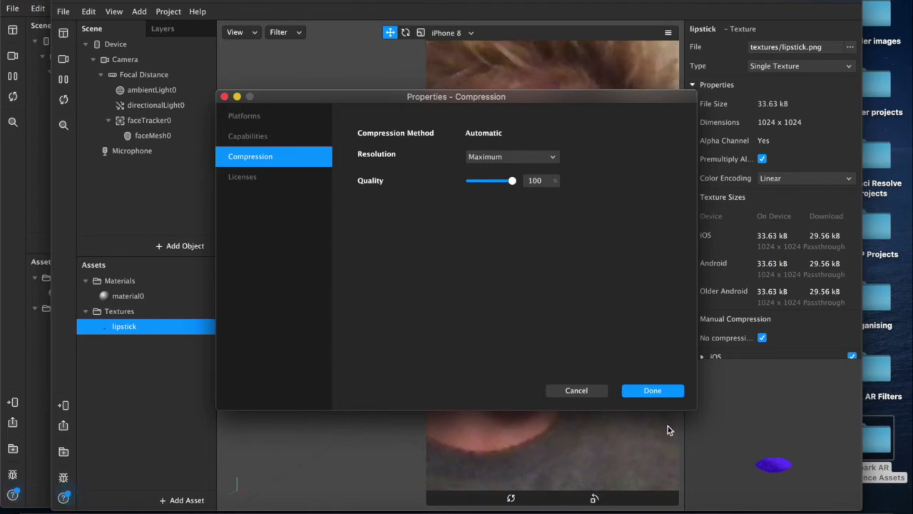
left_click(668, 395)
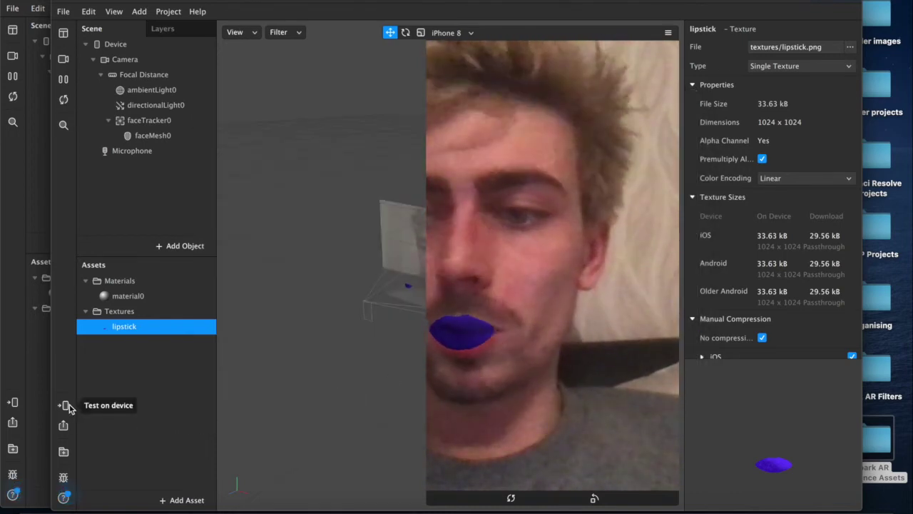
Send the lipstick effect to the Instagram Camera app for testing on a device.
left_click(64, 405)
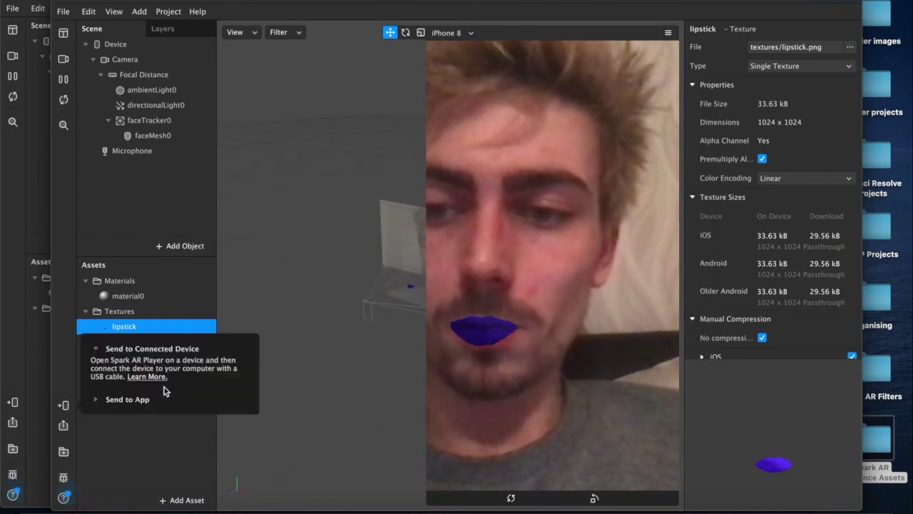
left_click(103, 401)
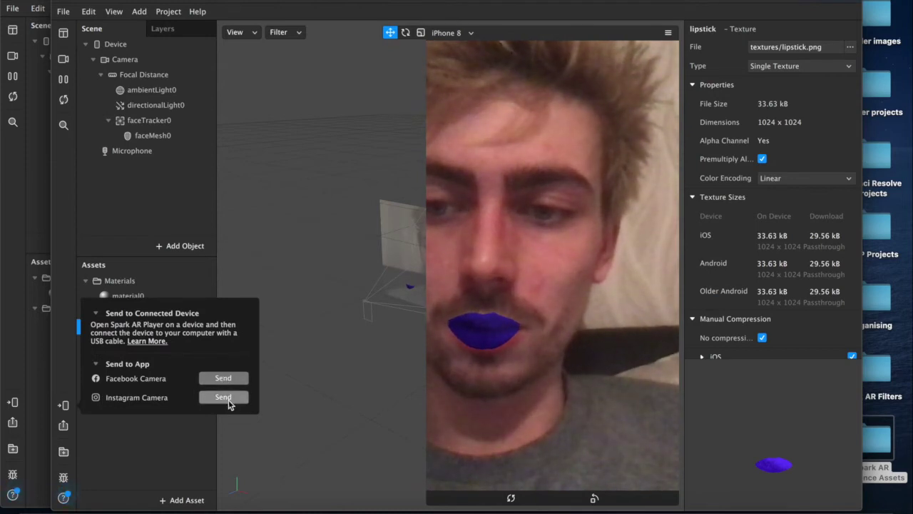
left_click(223, 398)
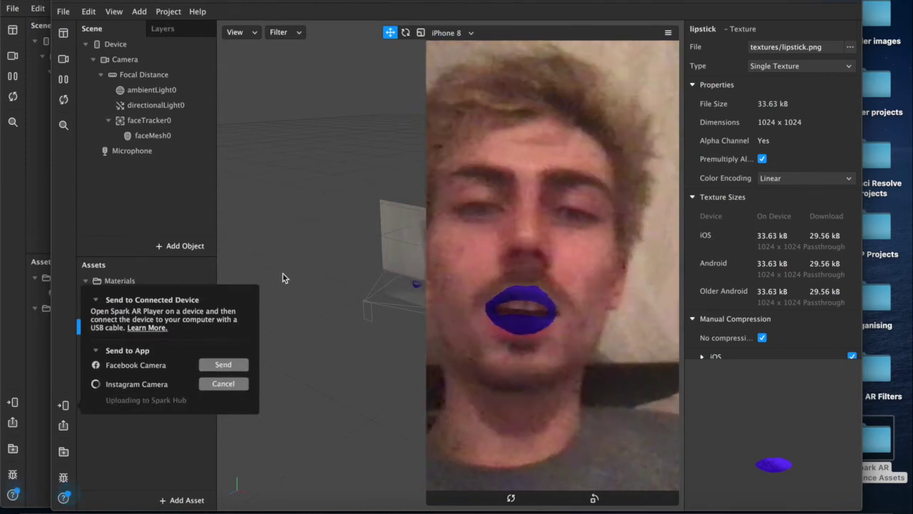